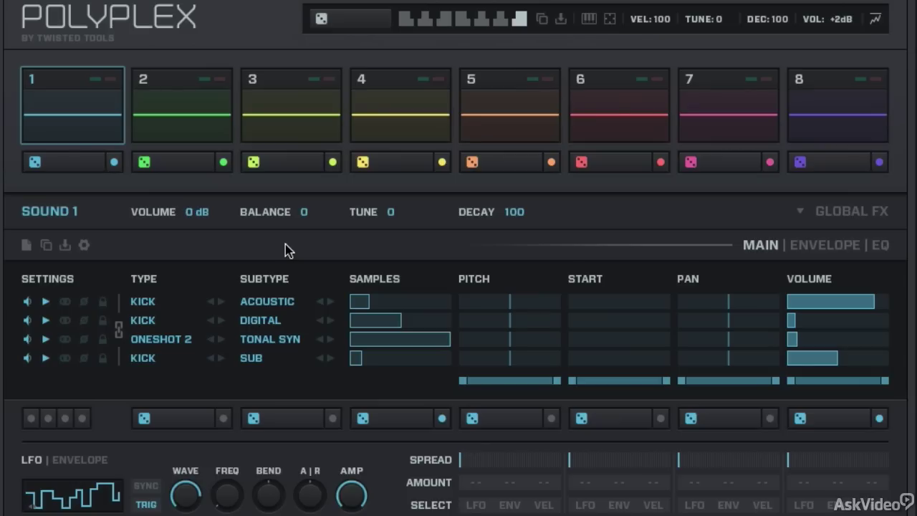
- Start the Polyplex drum pattern playing with the space key
key("space")
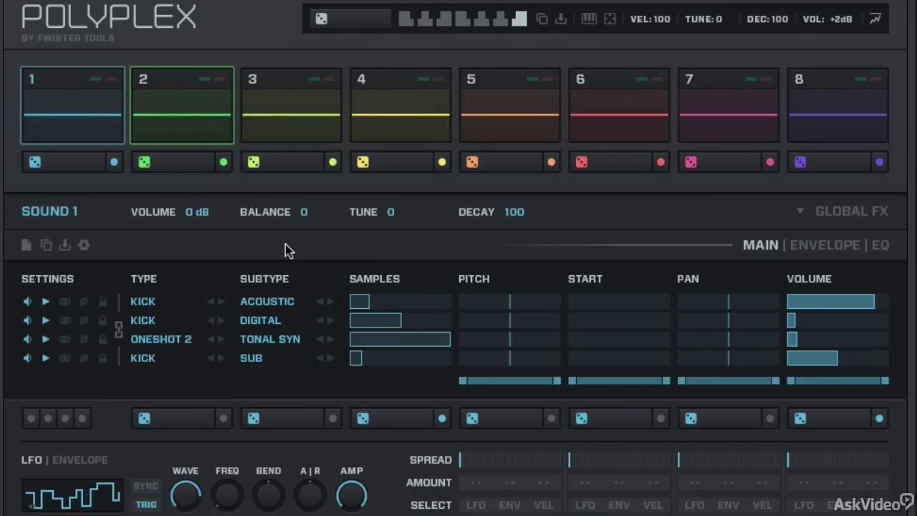
- Select Sound 2 and roll random samples for its four snare/clap layers several times
left_click(193, 118)
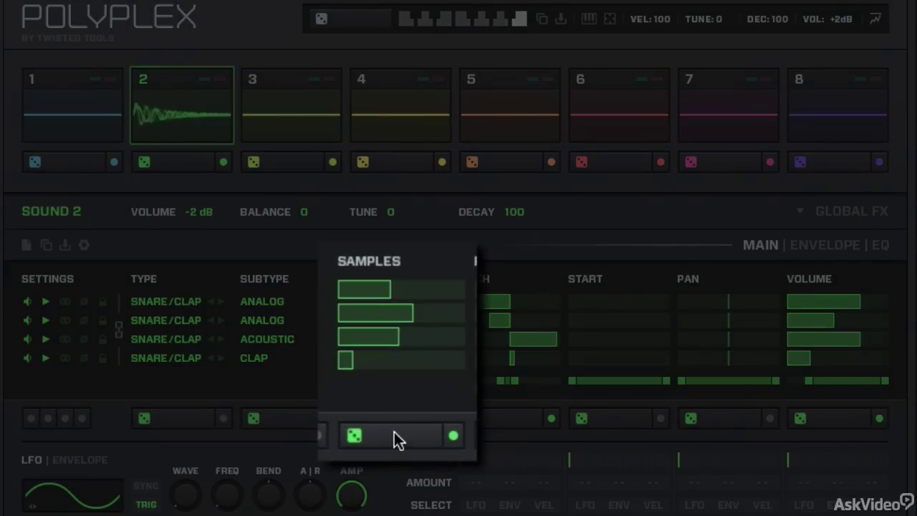
left_click(394, 417)
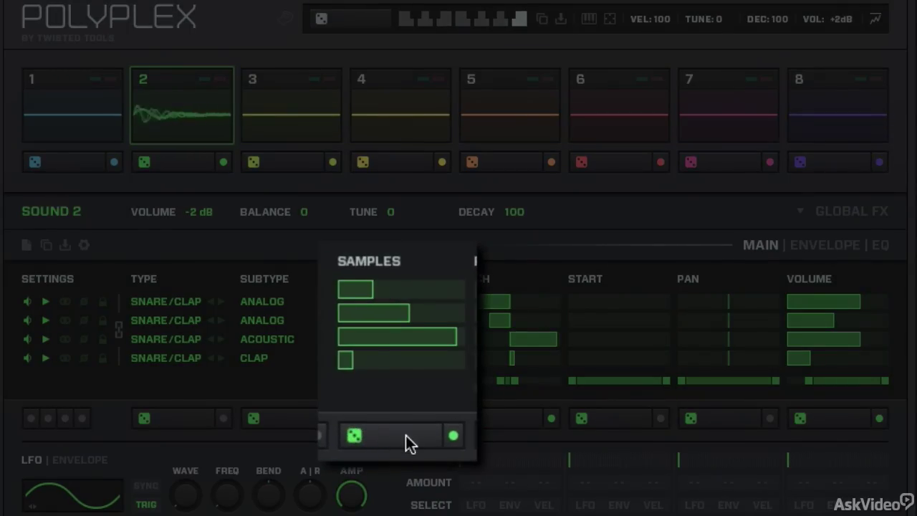
left_click(405, 435)
left_click(408, 436)
left_click(408, 436)
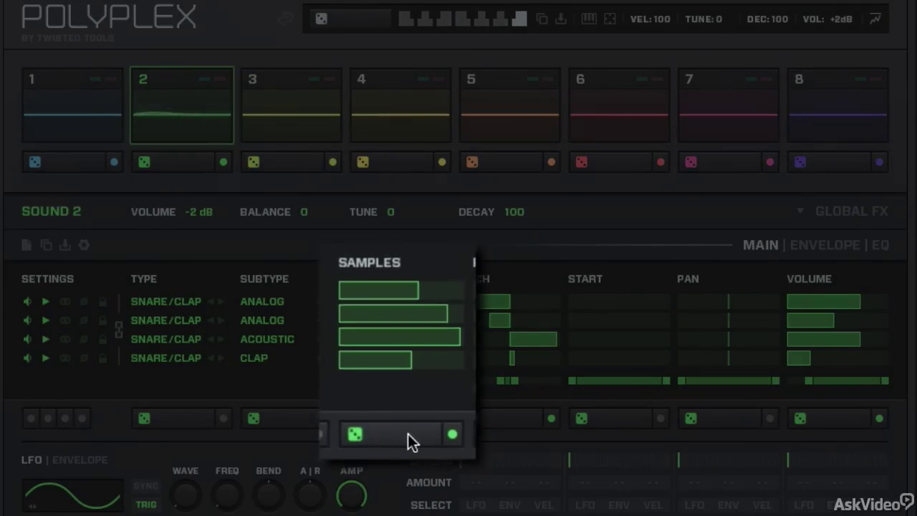
left_click(284, 20)
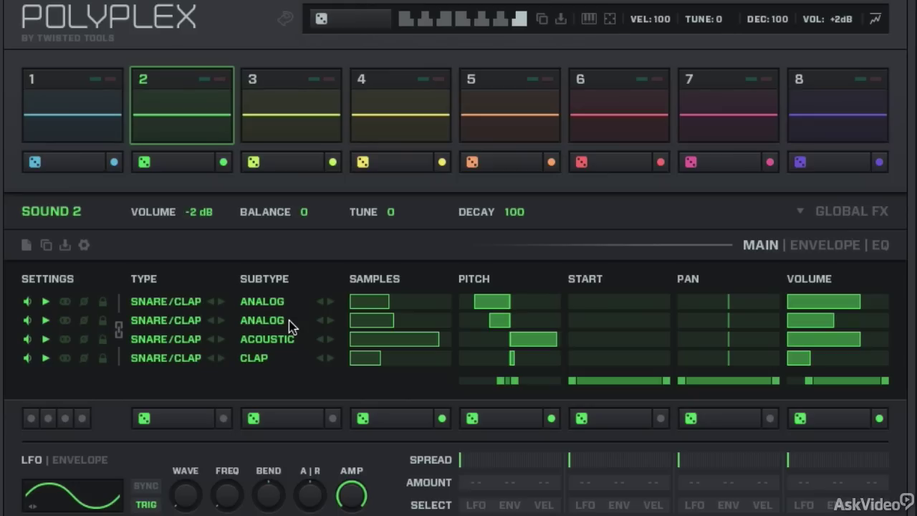
- Reroll Sound 2's layer samples, pitch and volume six times with its dice button
left_click(178, 168)
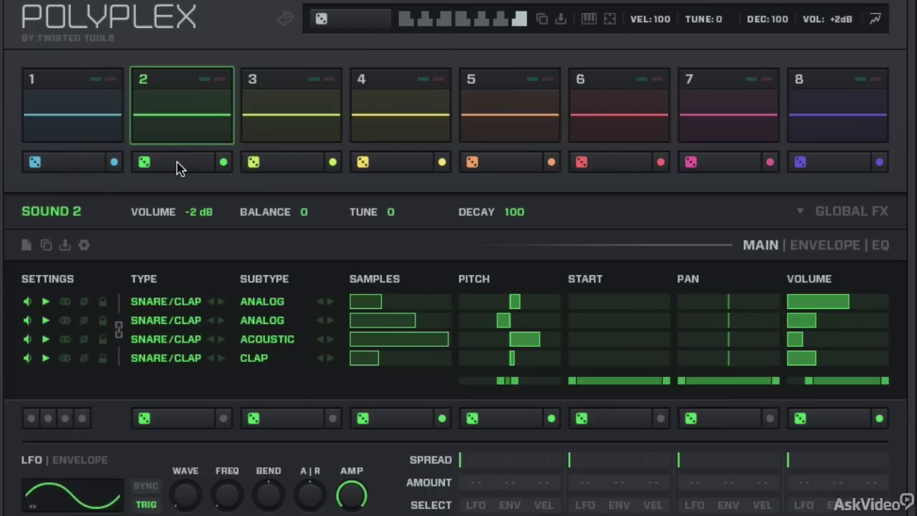
left_click(178, 168)
left_click(183, 168)
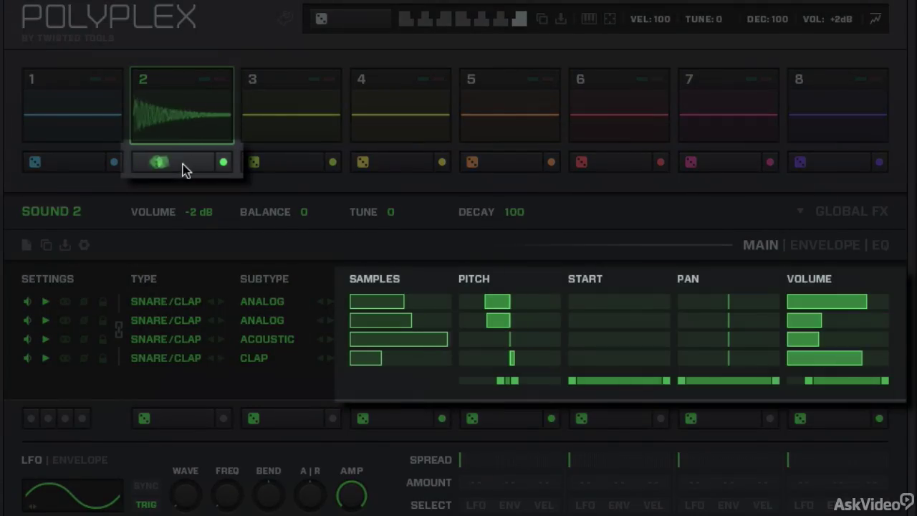
left_click(195, 165)
left_click(199, 165)
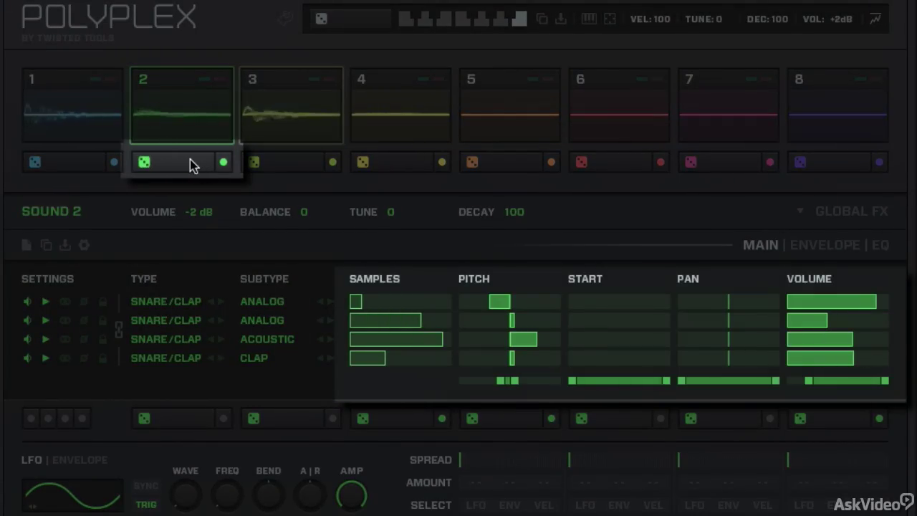
left_click(194, 164)
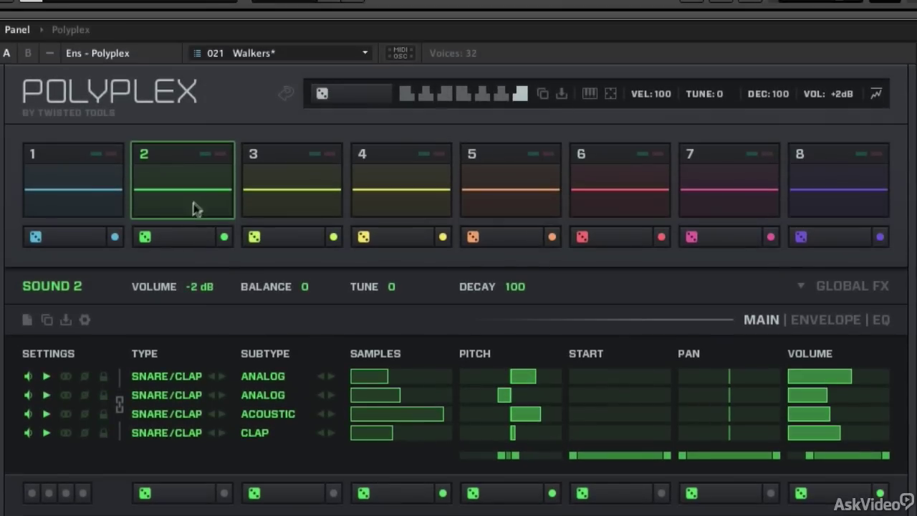
- Randomize the whole kit three times from the global dice field
left_click(372, 96)
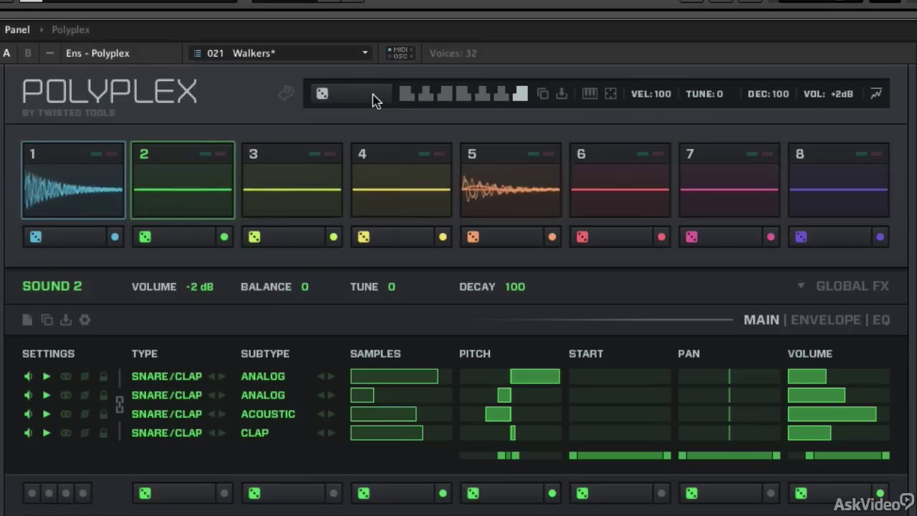
left_click(373, 101)
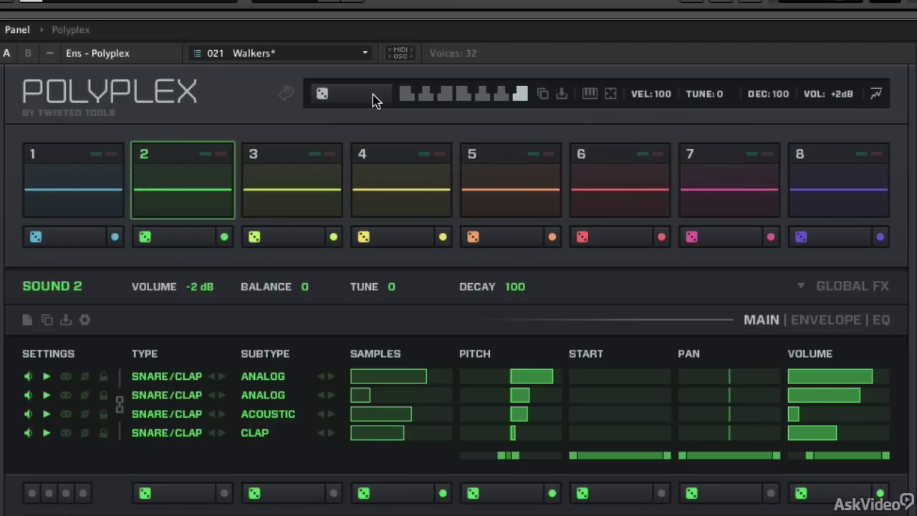
left_click(374, 96)
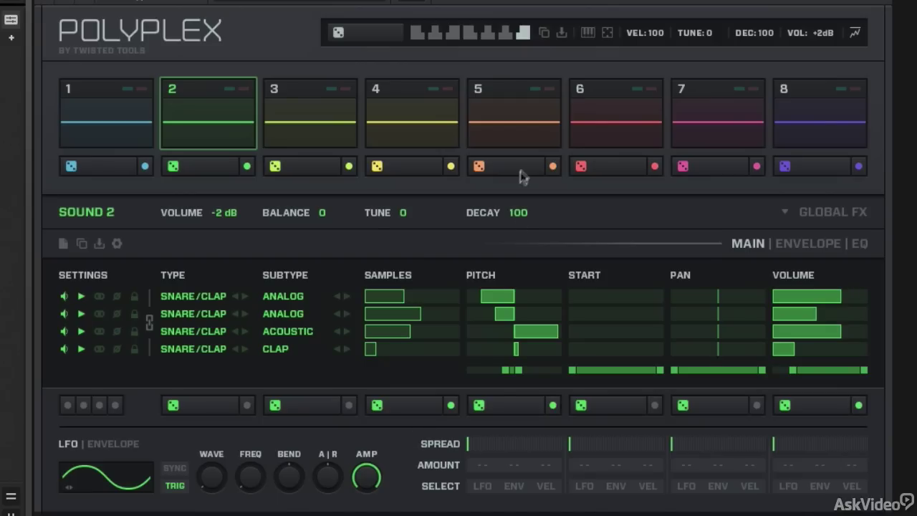
- Select the Sound 5 kick and pull its attack randomization range down to the minimum
left_click(524, 113)
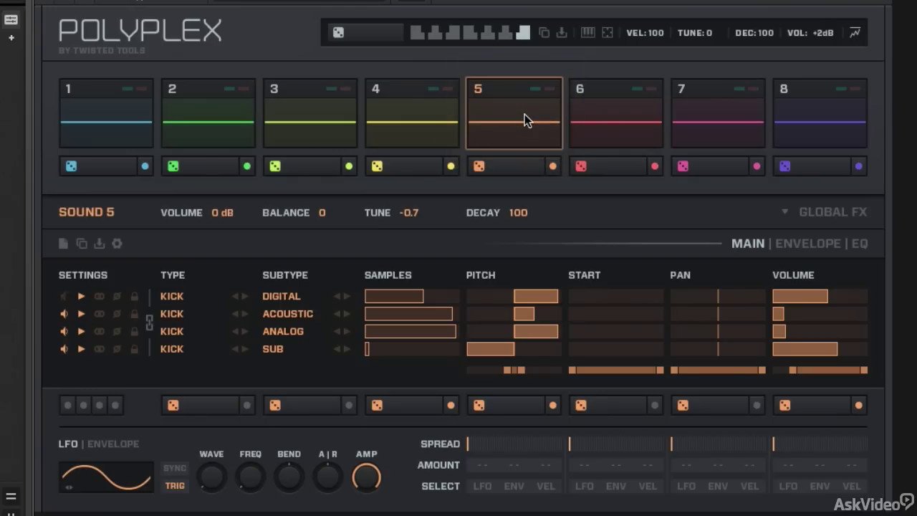
left_click(792, 245)
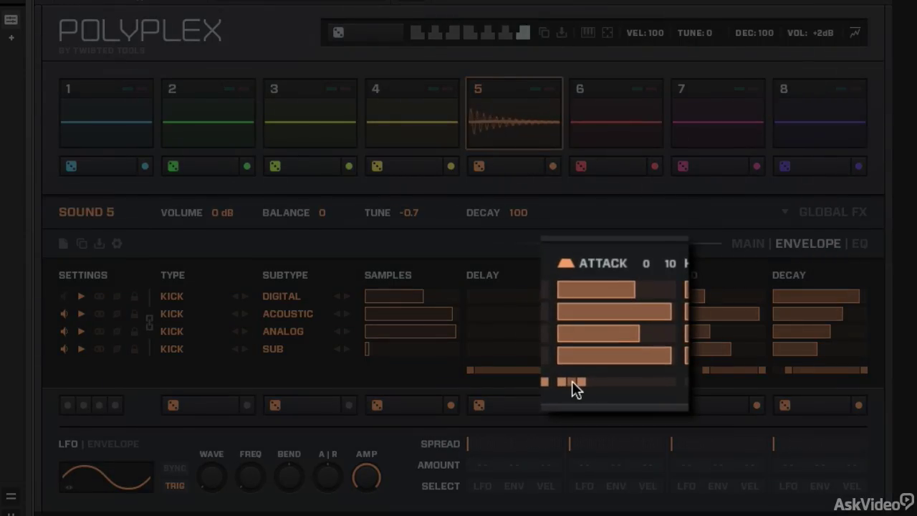
left_click_drag(571, 381, 614, 385)
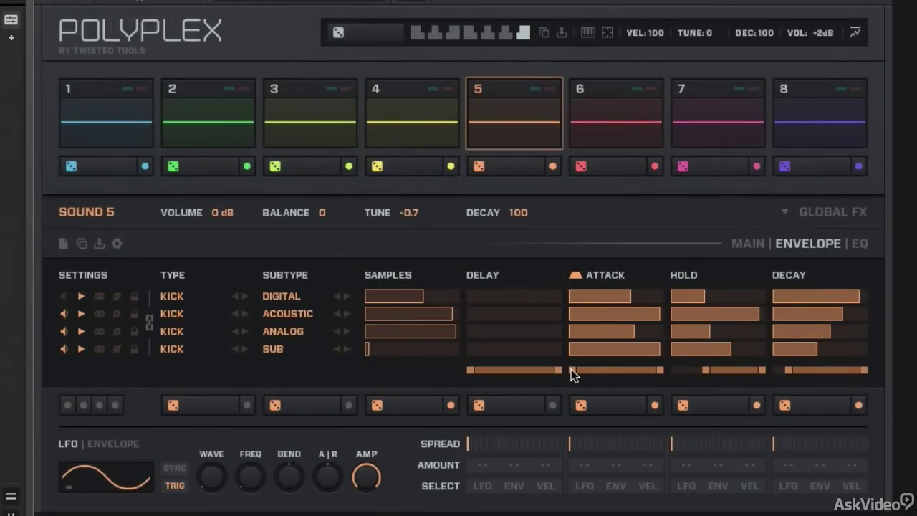
left_click_drag(571, 369, 607, 369)
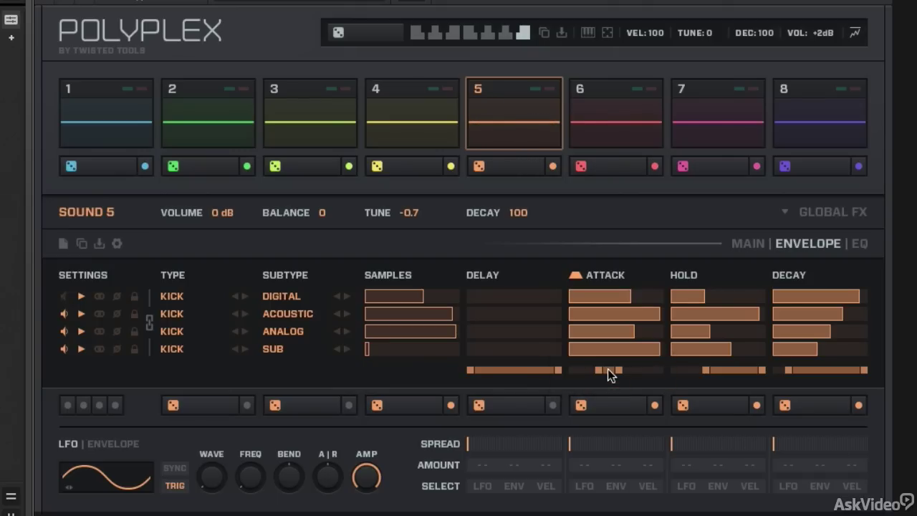
left_click_drag(608, 369, 534, 370)
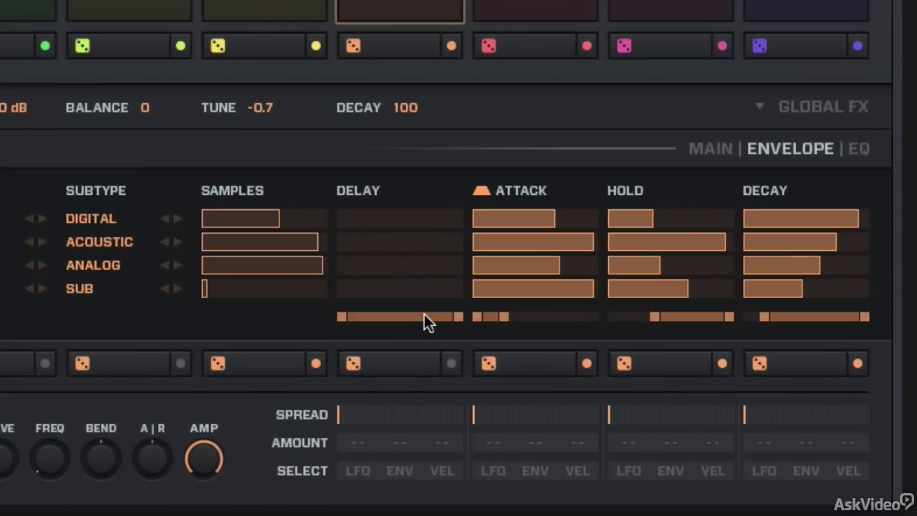
left_click(720, 148)
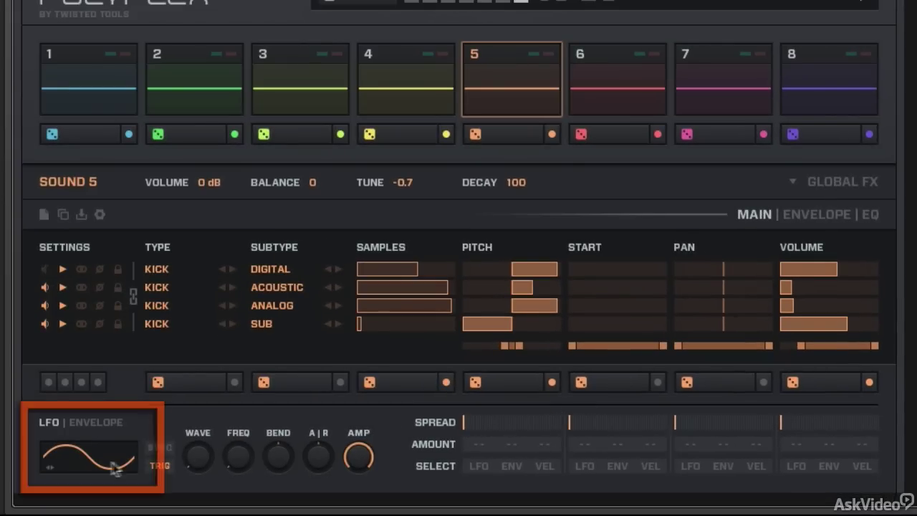
- Modulate Sound 5's layer pitch with the LFO at an amount of -71
left_click(475, 464)
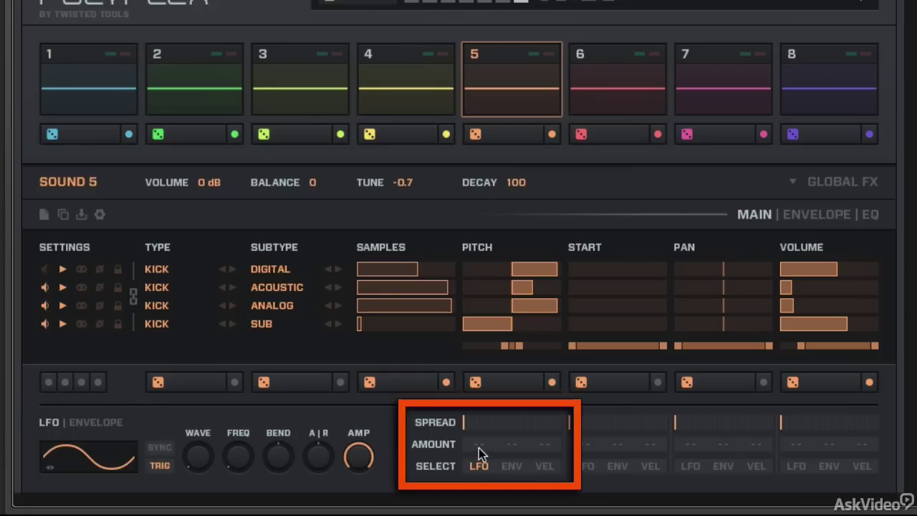
left_click_drag(478, 444, 481, 412)
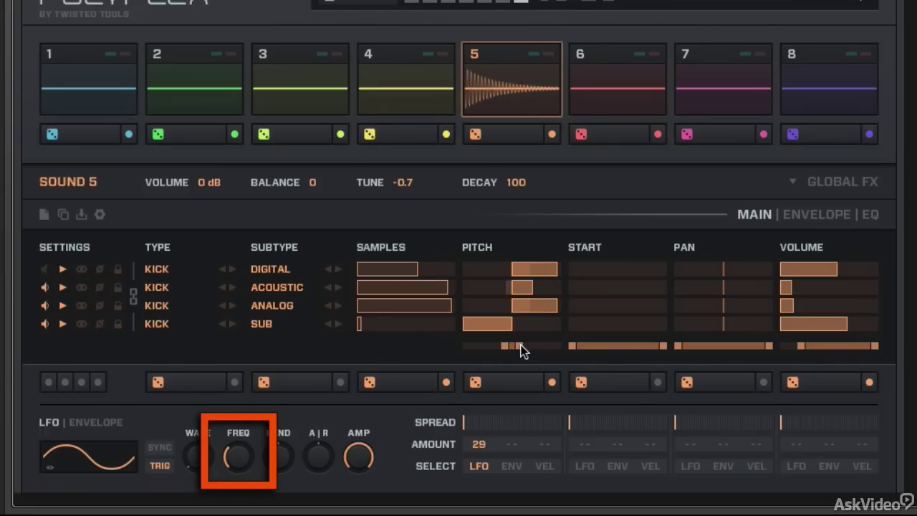
mouse_move(511, 345)
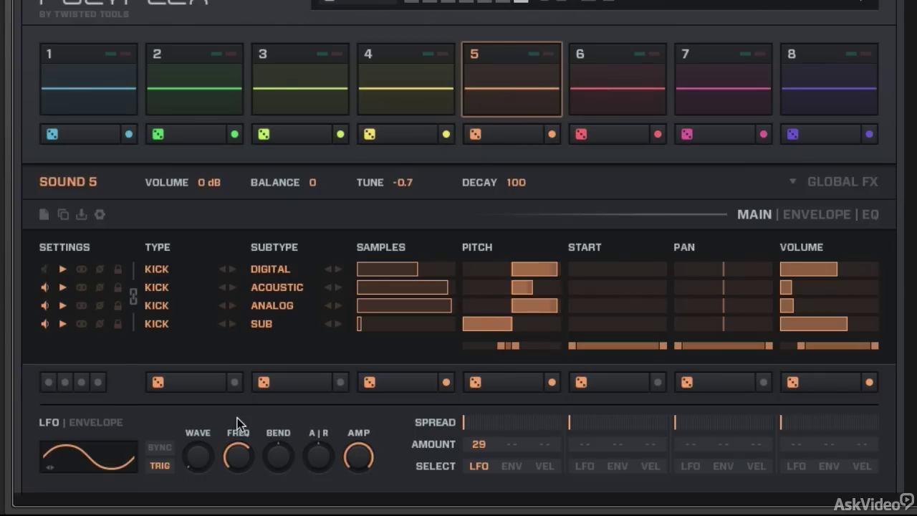
left_click(473, 466)
left_click_drag(477, 444, 498, 418)
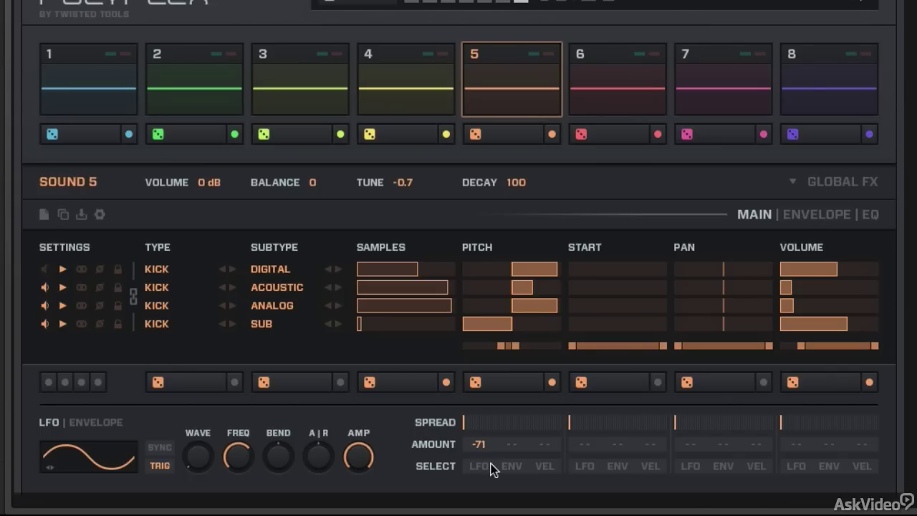
left_click(836, 184)
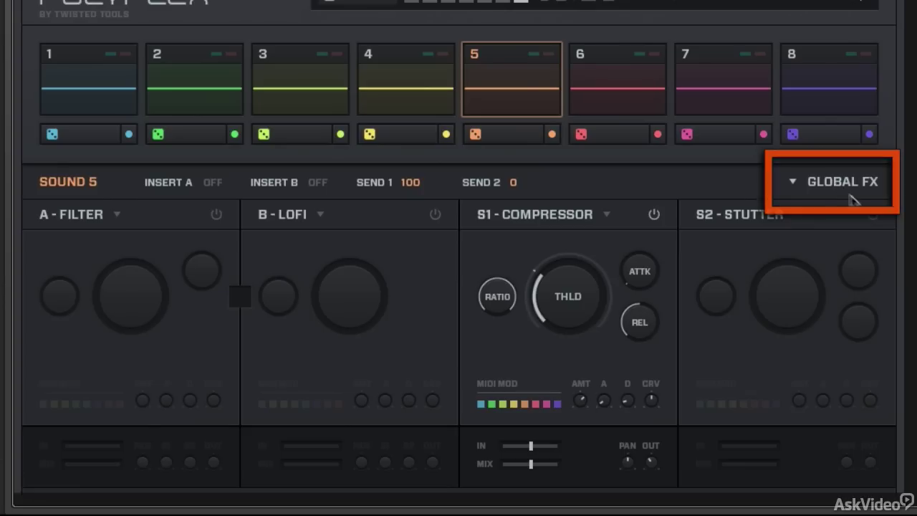
- Toggle the Stutter and LoFi effects on then off, and return to the layer settings
left_click(874, 215)
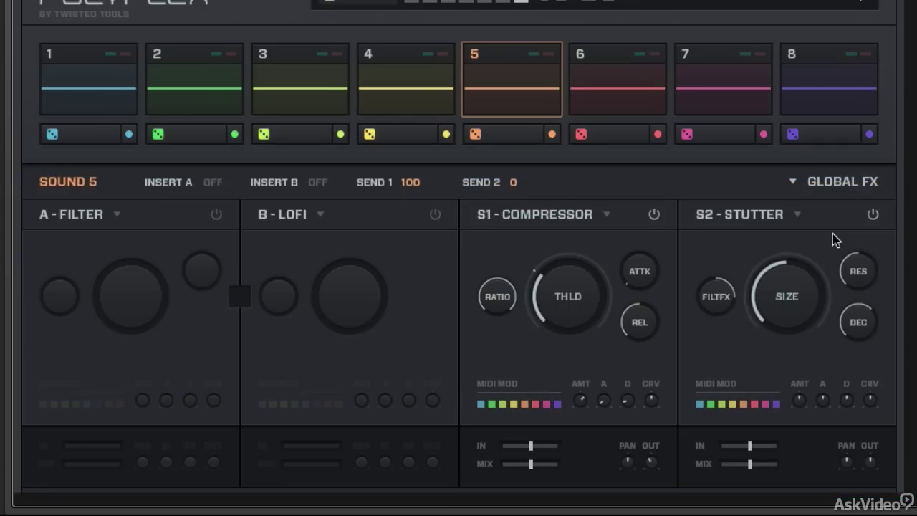
left_click(435, 215)
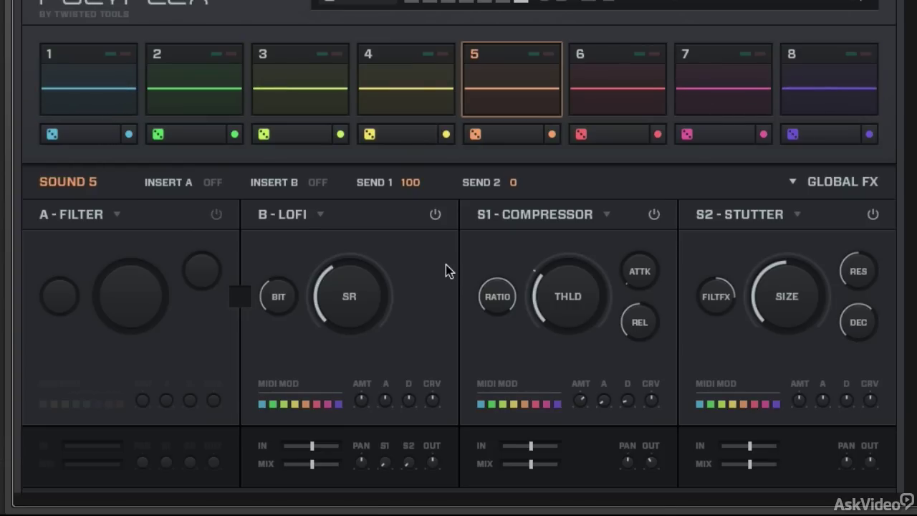
left_click(873, 214)
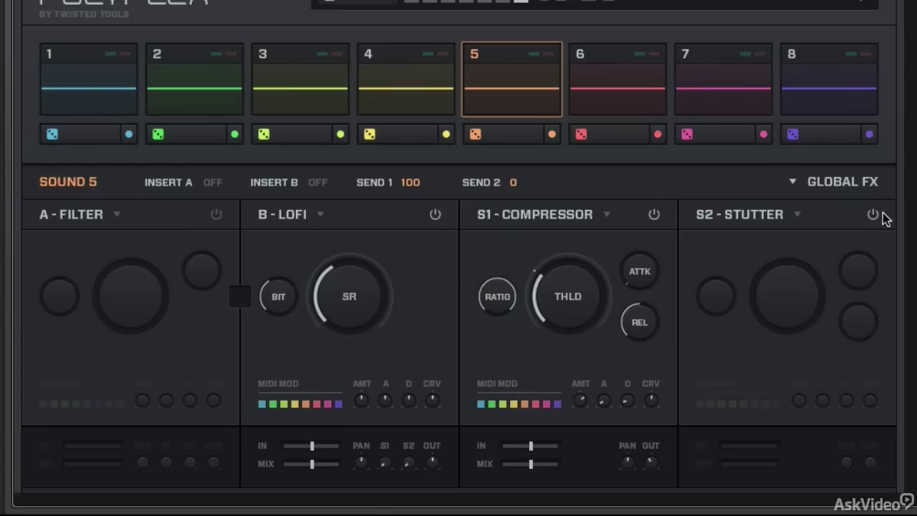
left_click(435, 215)
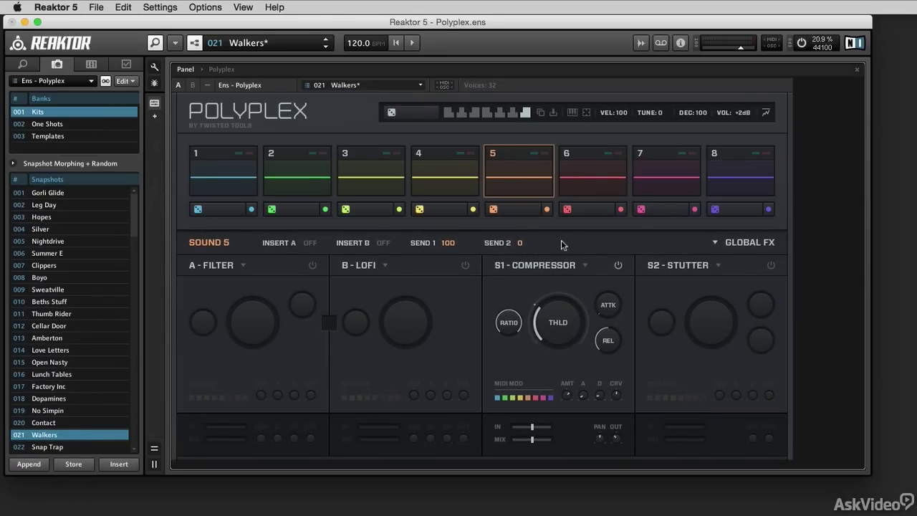
left_click(732, 245)
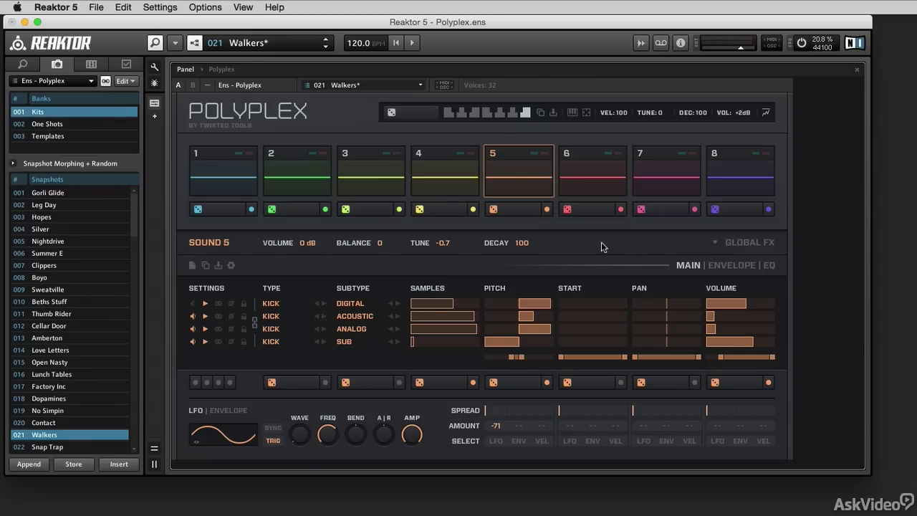
left_click(221, 175)
- Mute Sound 1's Acoustic, Digital and Tonal Syn layers and raise Kick Sub's volume to full
left_click(206, 304)
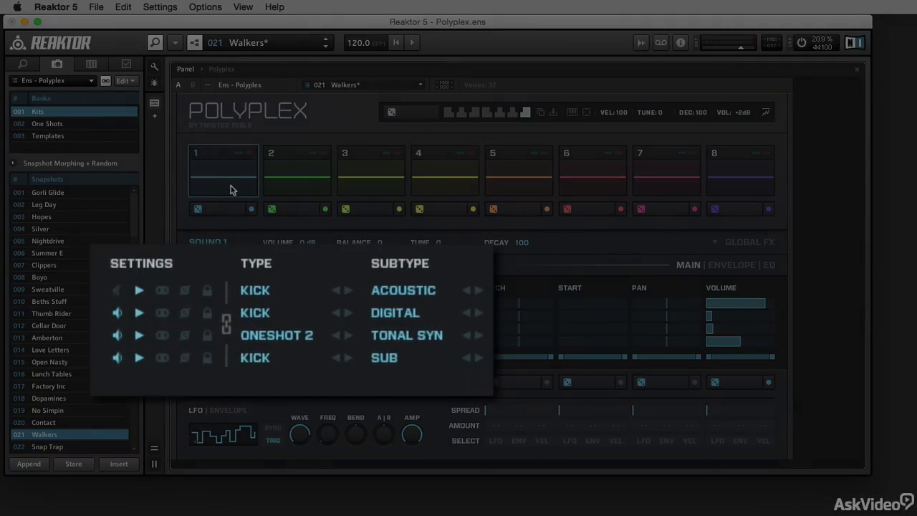
left_click(225, 174)
left_click(117, 313)
left_click(117, 335)
left_click(228, 175)
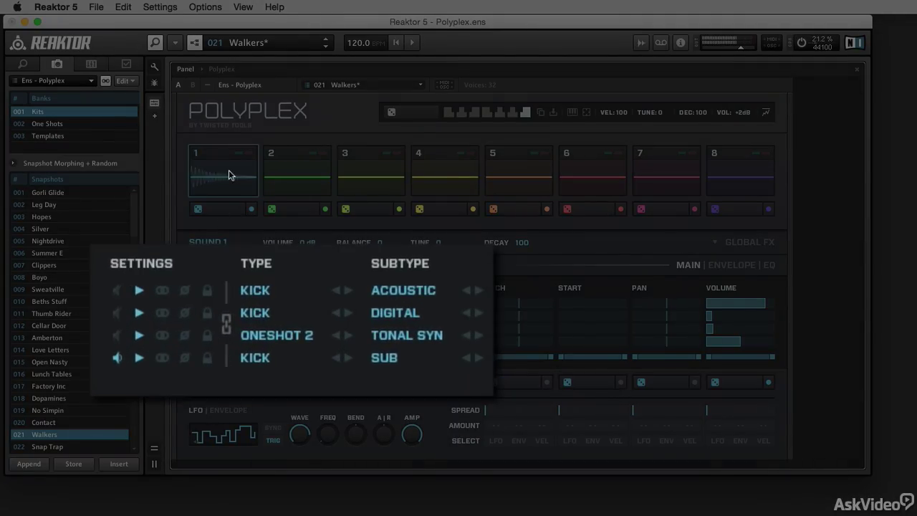
left_click_drag(745, 329, 829, 336)
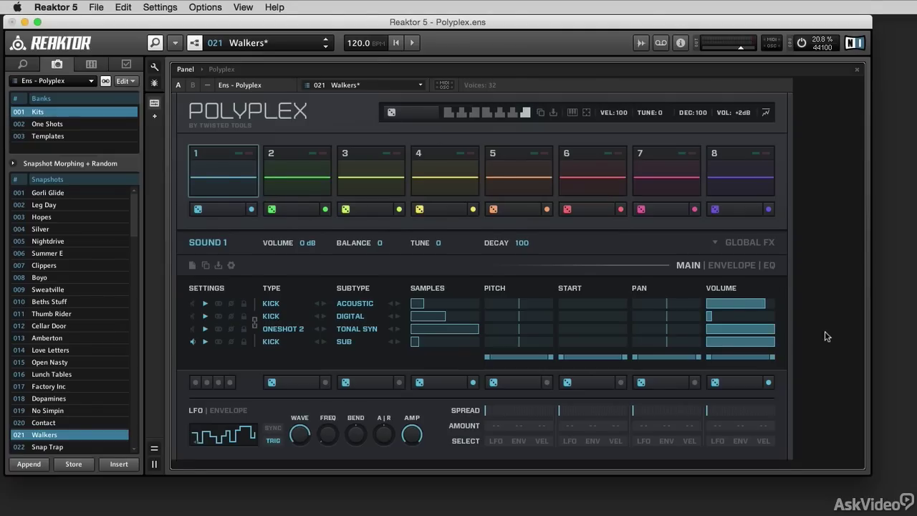
left_click_drag(765, 329, 709, 329)
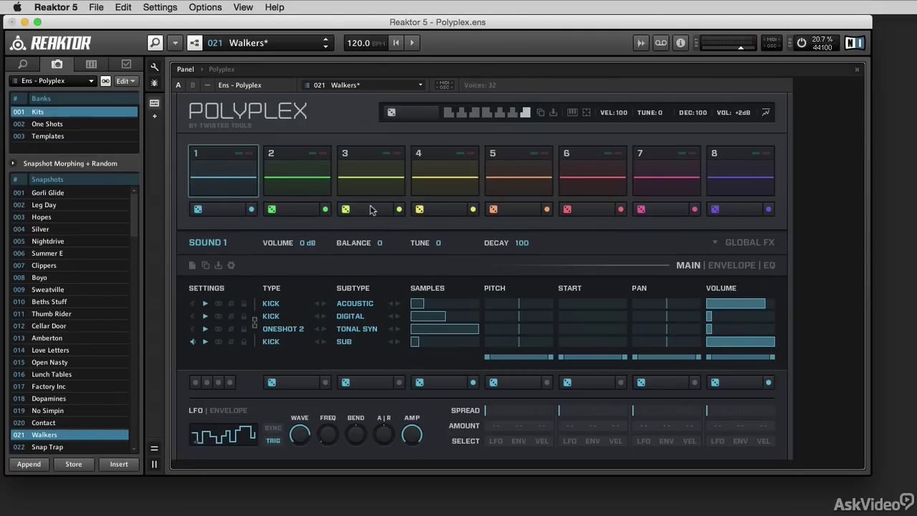
left_click(217, 185)
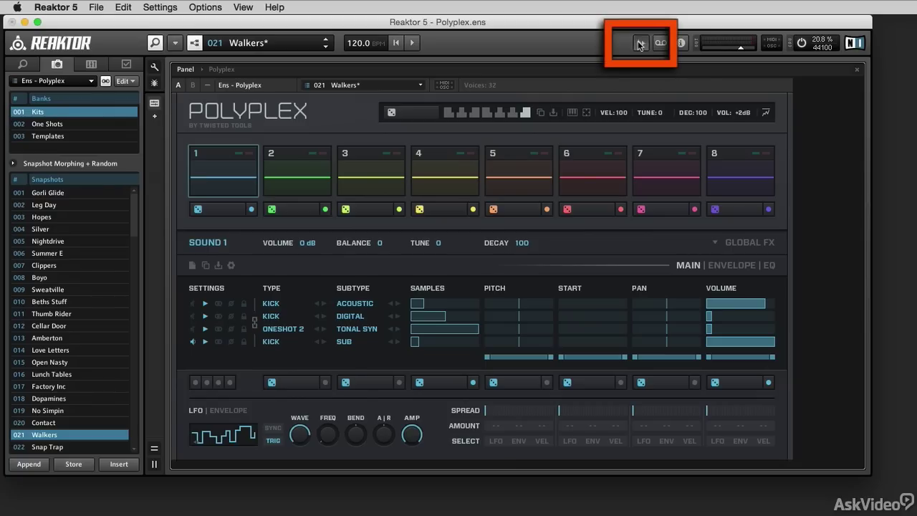
- Add BD 2.aif from the Normalized folder to the empty User sample map
left_click(641, 43)
left_click(212, 301)
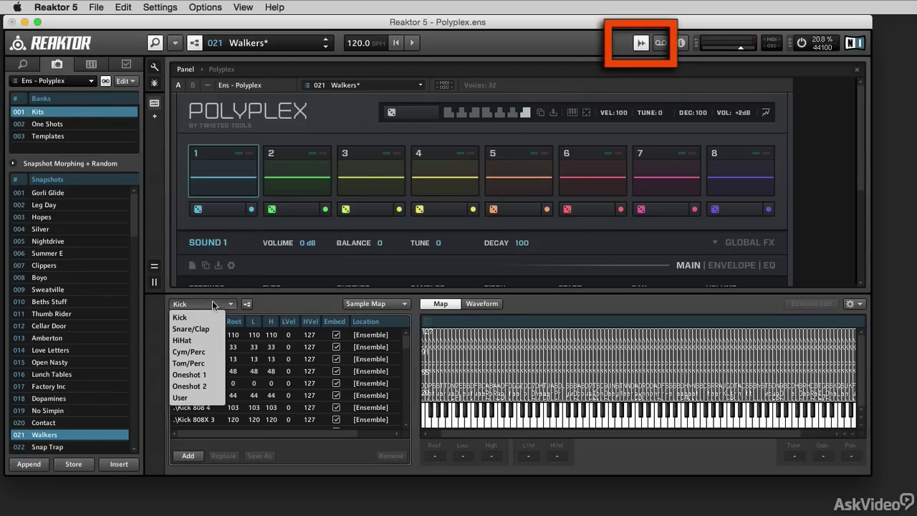
left_click(190, 404)
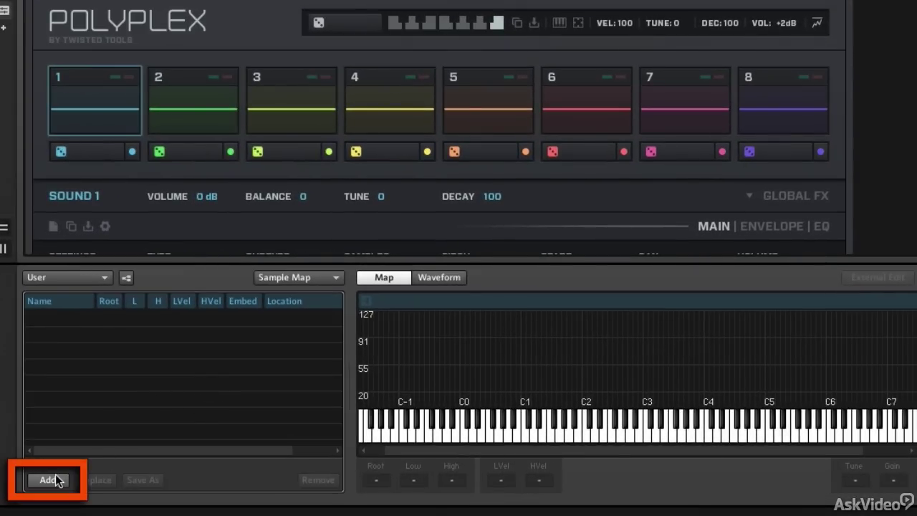
left_click(57, 480)
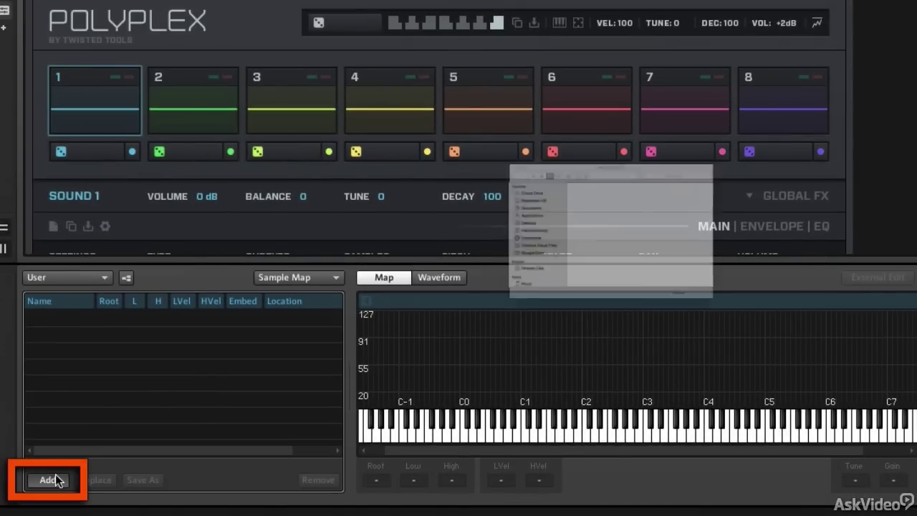
left_click(793, 95)
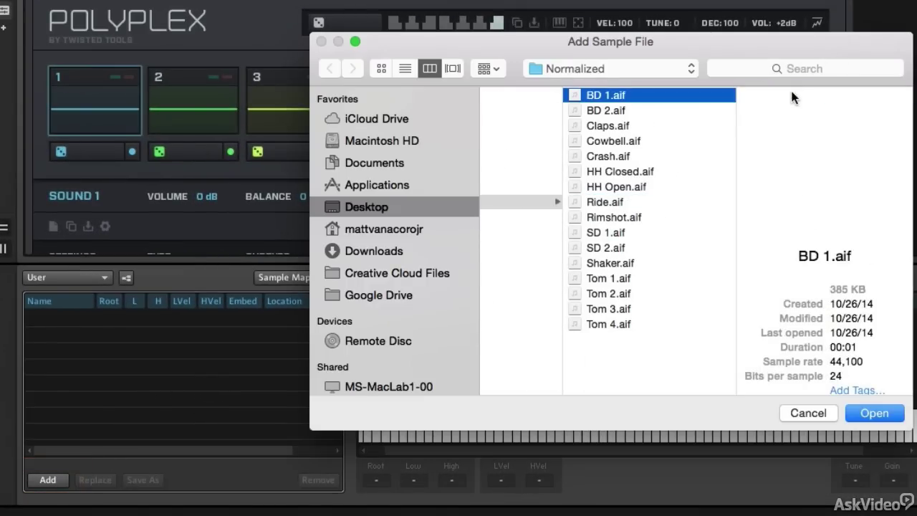
left_click(651, 110)
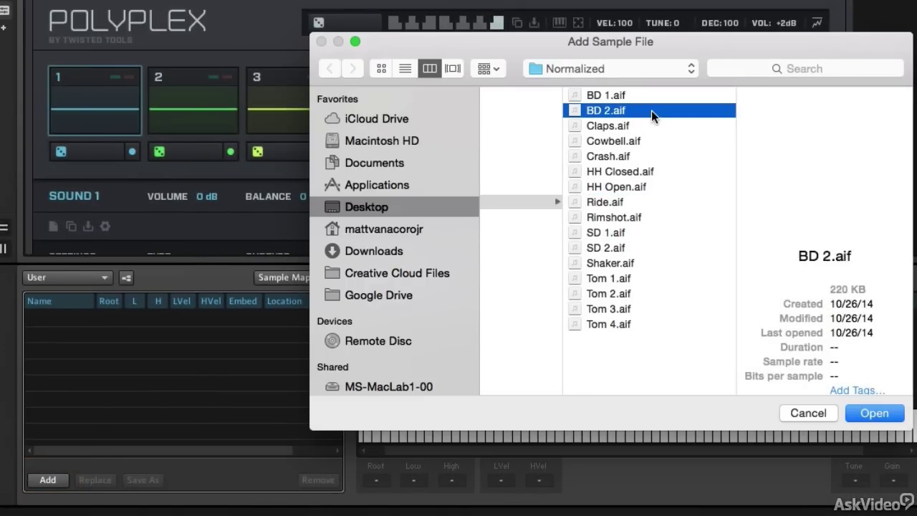
left_click(862, 411)
- Set BD 2's root, low and high keys all to 60
left_click(107, 321)
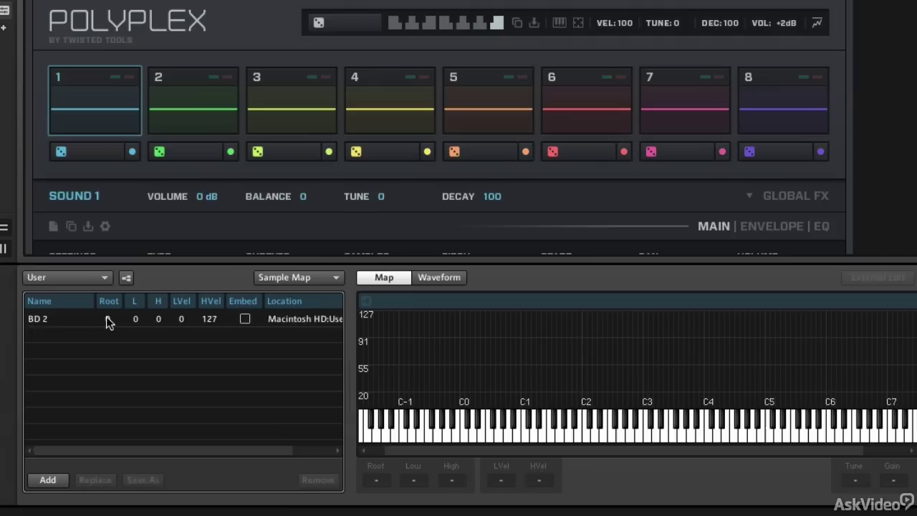
left_click(111, 323)
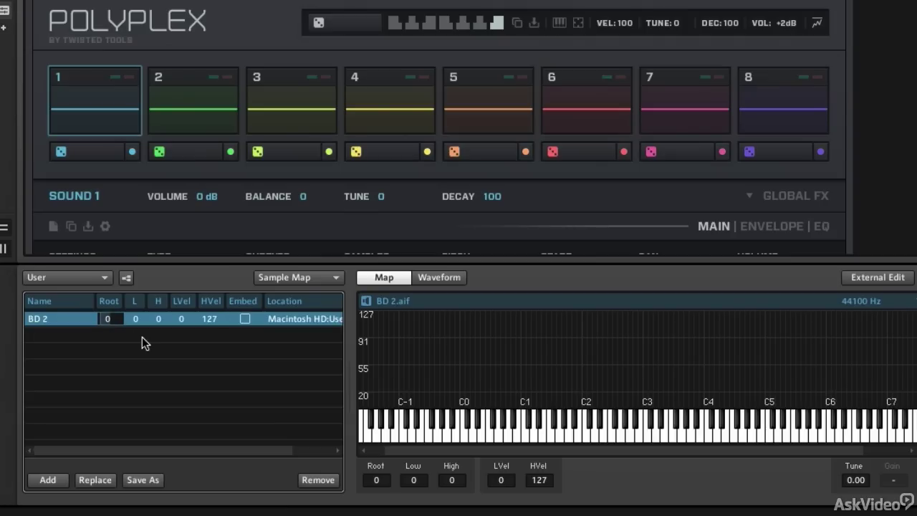
type("60")
key("Return")
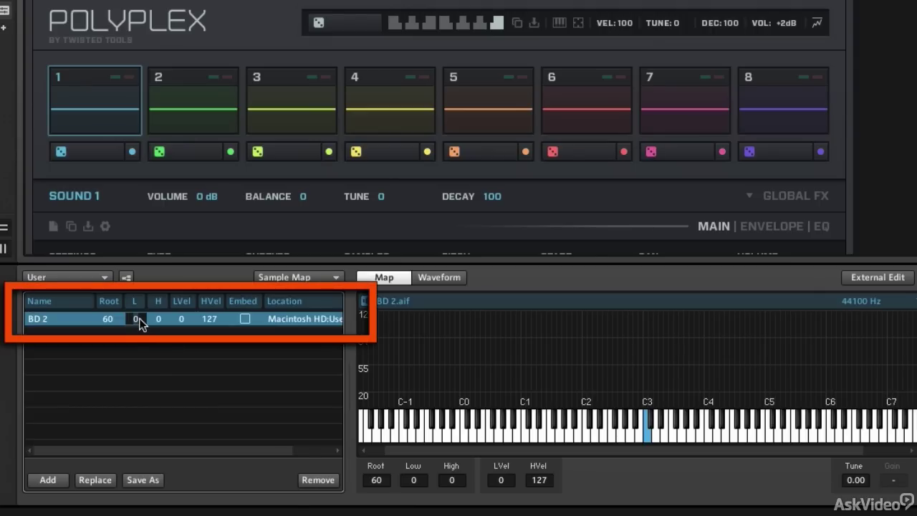
type("60")
key("Return")
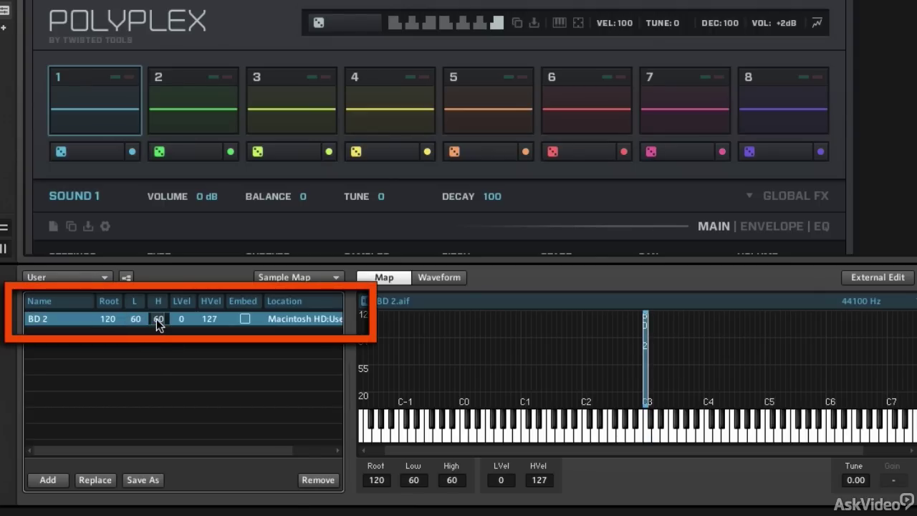
left_click(106, 323)
type("60")
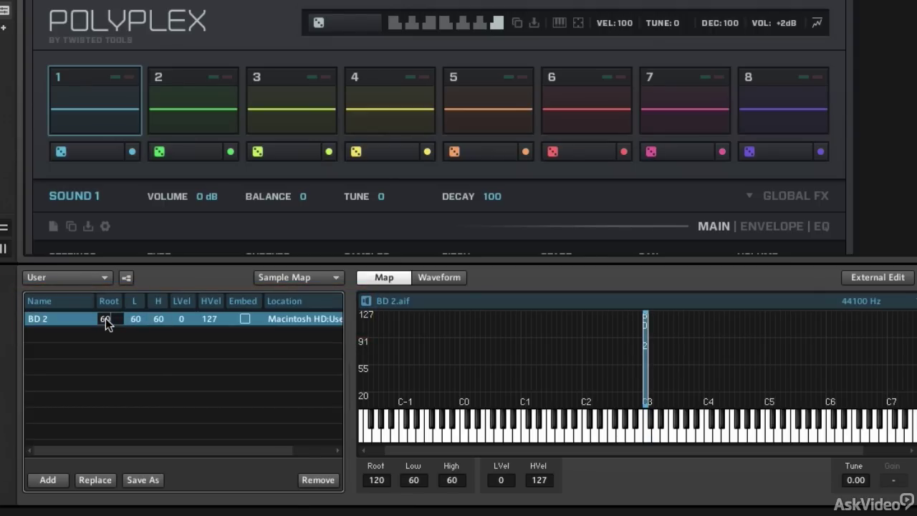
key("Return")
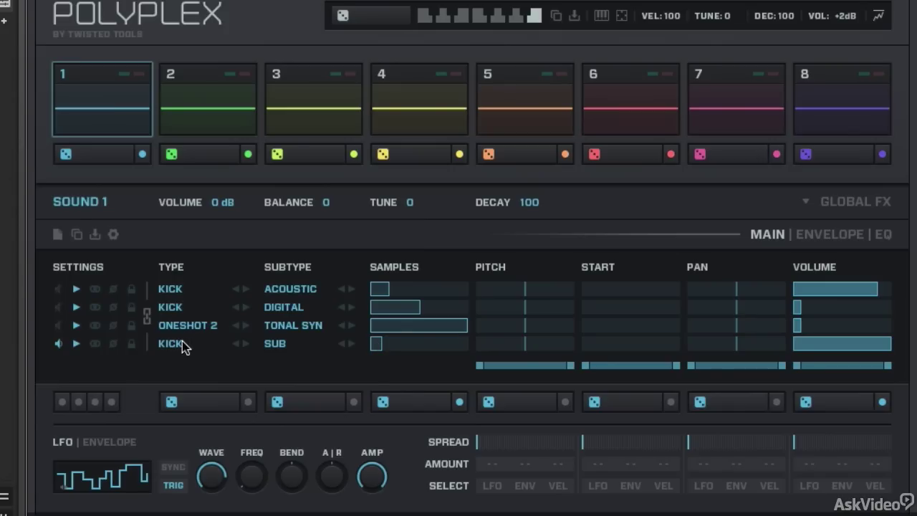
- Switch sound 1's fourth layer from KICK to the User sample map and set its sample value near 61
left_click(264, 341)
left_click(175, 398)
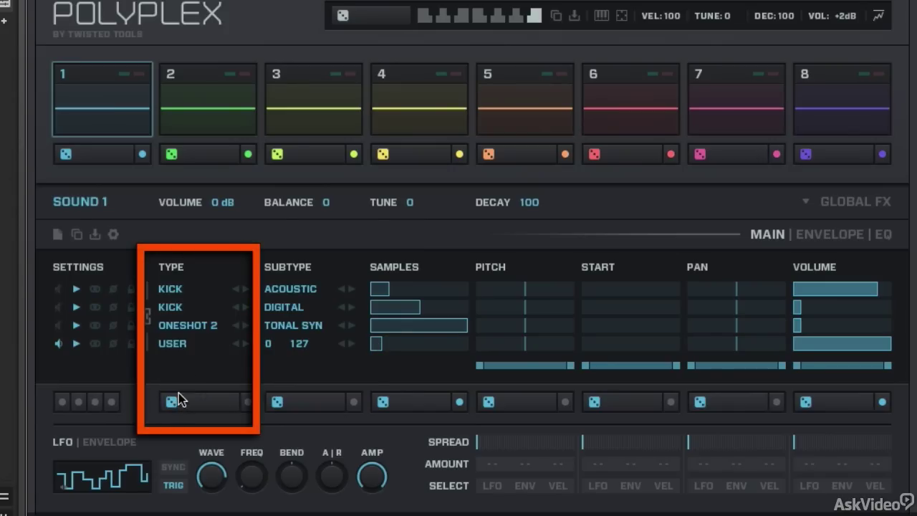
left_click_drag(381, 346, 487, 373)
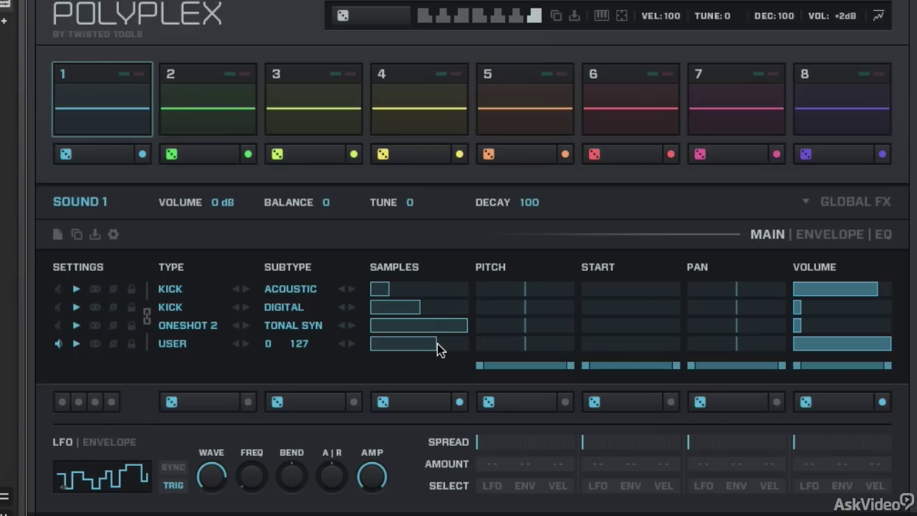
left_click_drag(437, 342, 393, 343)
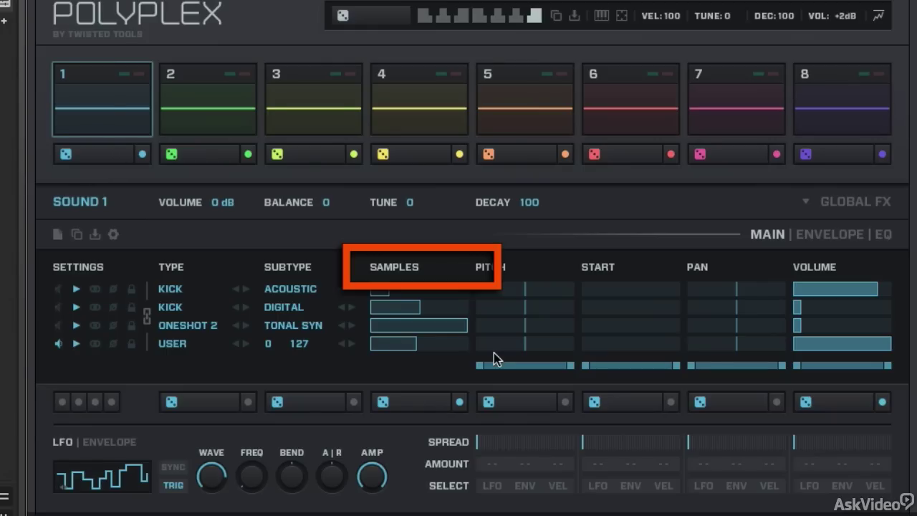
- Pitch the User layer to -10, raise the Digital and Oneshot layer volumes, and pan them left and right
left_click_drag(528, 348, 501, 345)
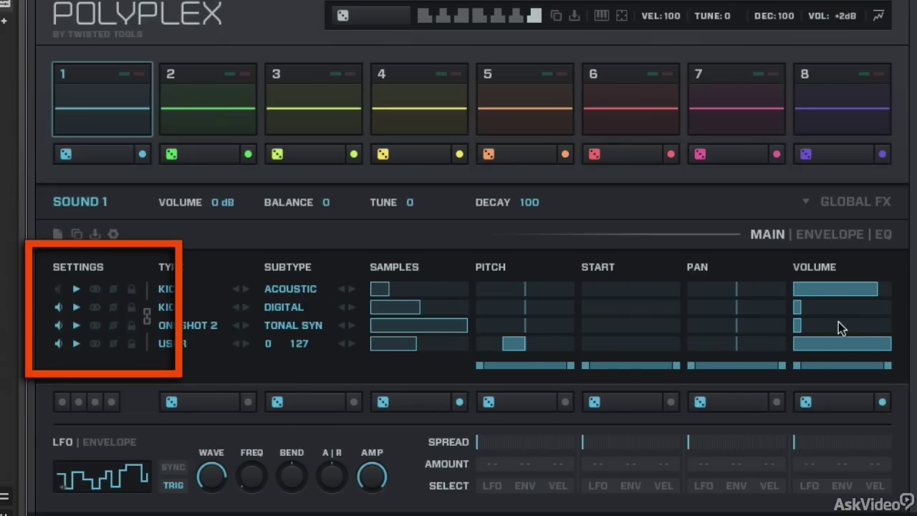
mouse_move(837, 323)
left_mouse_down()
mouse_move(864, 324)
mouse_move(854, 307)
left_mouse_up()
mouse_move(706, 311)
left_mouse_down()
mouse_move(774, 328)
mouse_move(714, 344)
left_mouse_up()
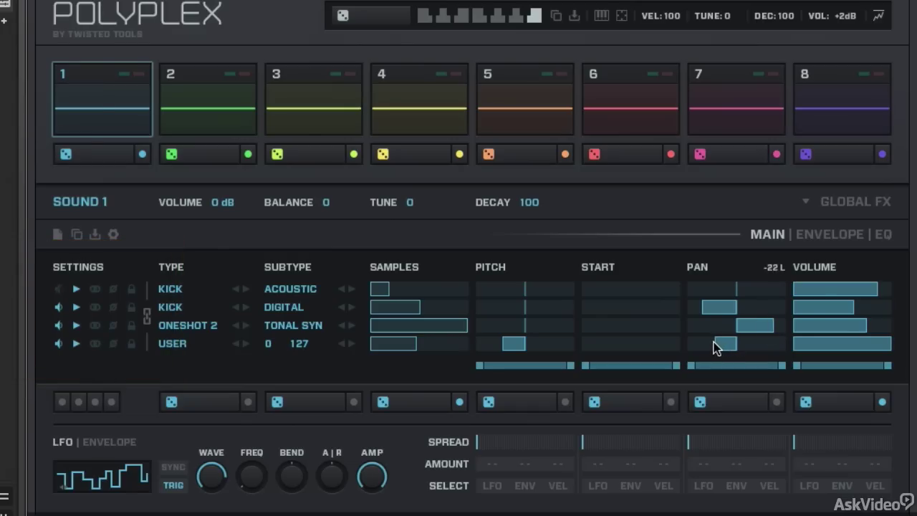